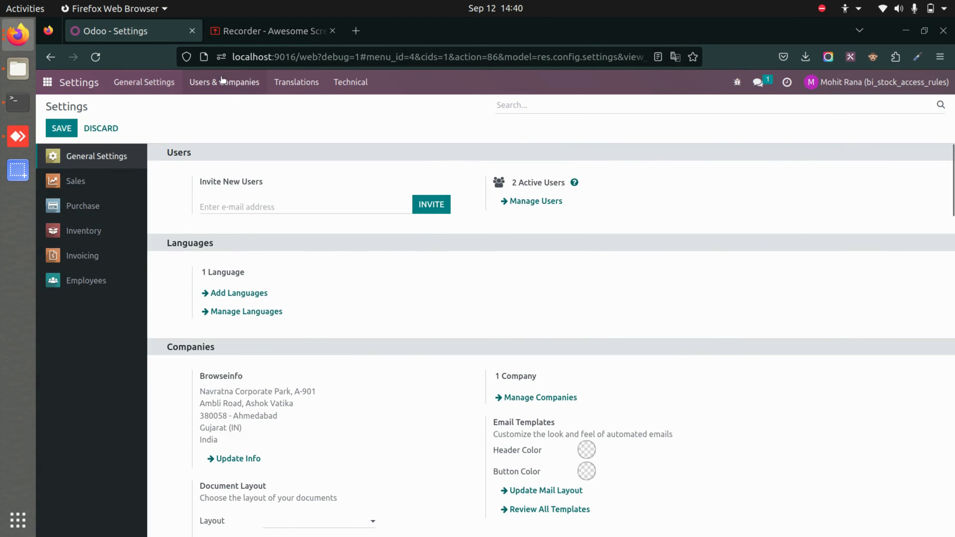
Open the admin user's record and review the Inventory access options, keeping Check Super Warehouse Manager selected
{"action": "left_click", "coordinate": [222, 80]}
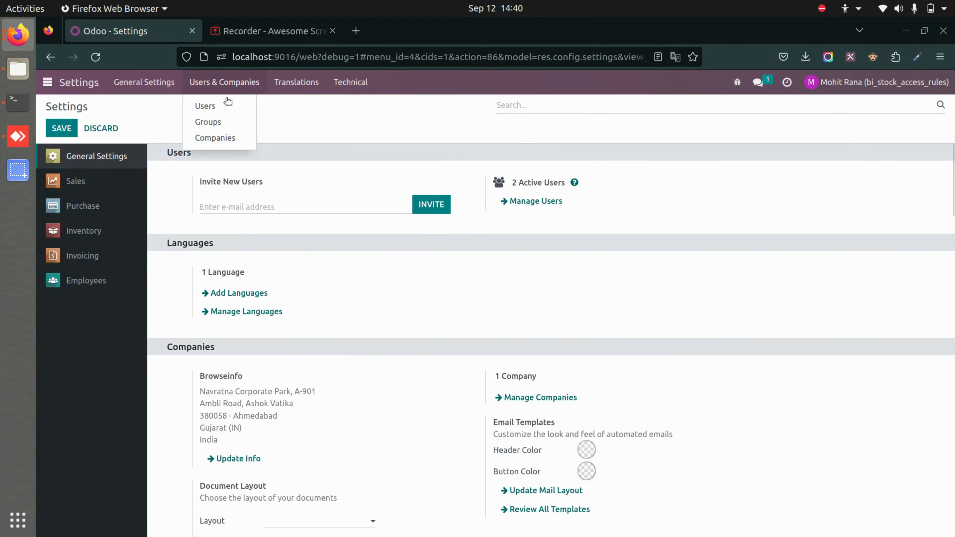
{"action": "left_click", "coordinate": [226, 108]}
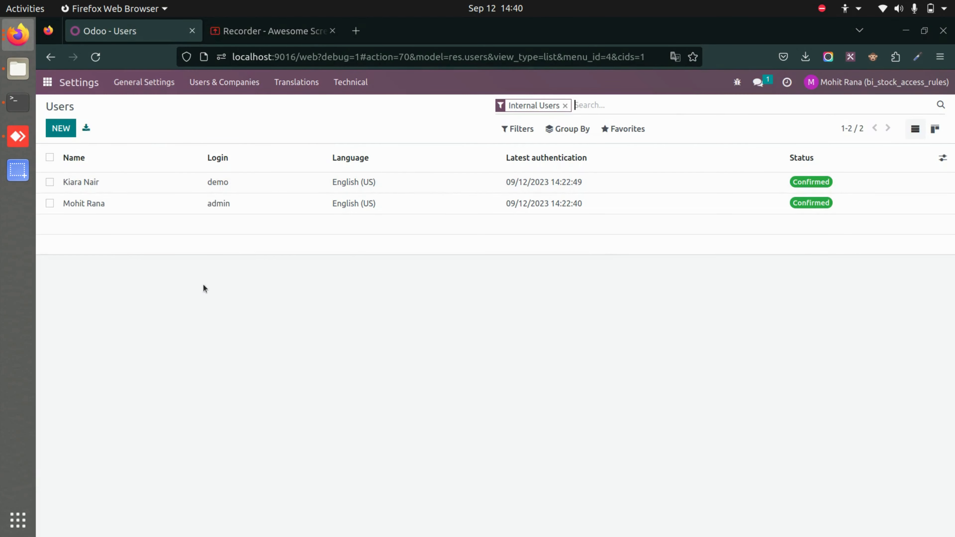
{"action": "left_click", "coordinate": [140, 203]}
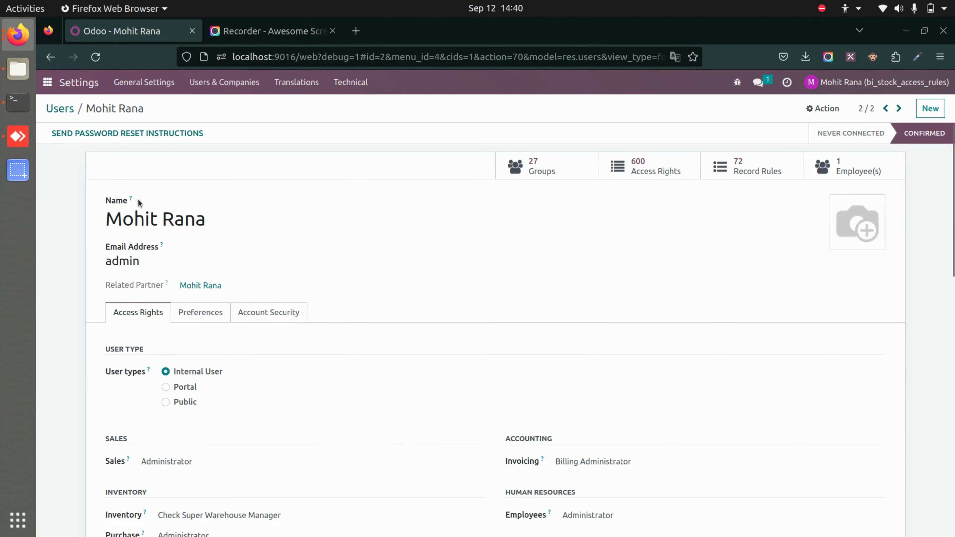
{"action": "scroll", "coordinate": [352, 486], "scroll_direction": "down", "scroll_amount": 3}
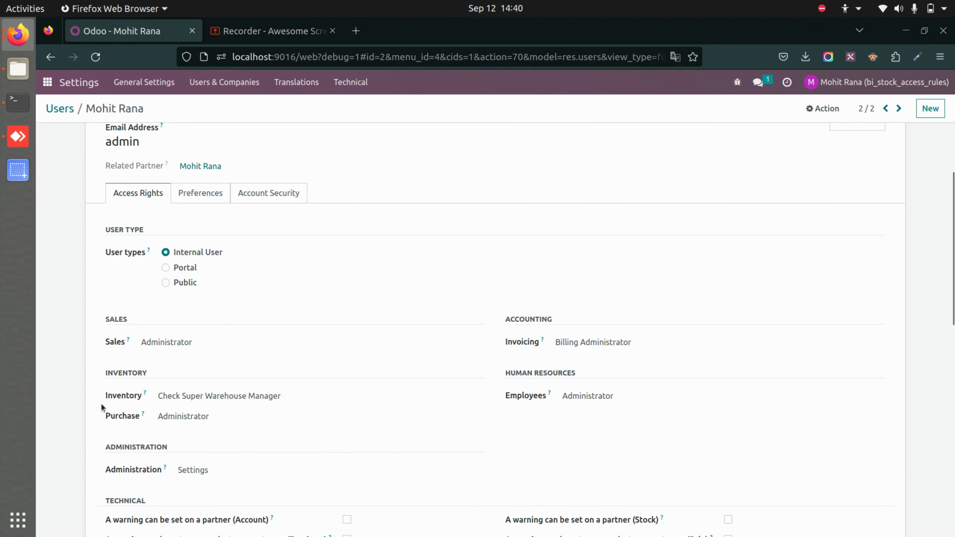
{"action": "left_click", "coordinate": [260, 400]}
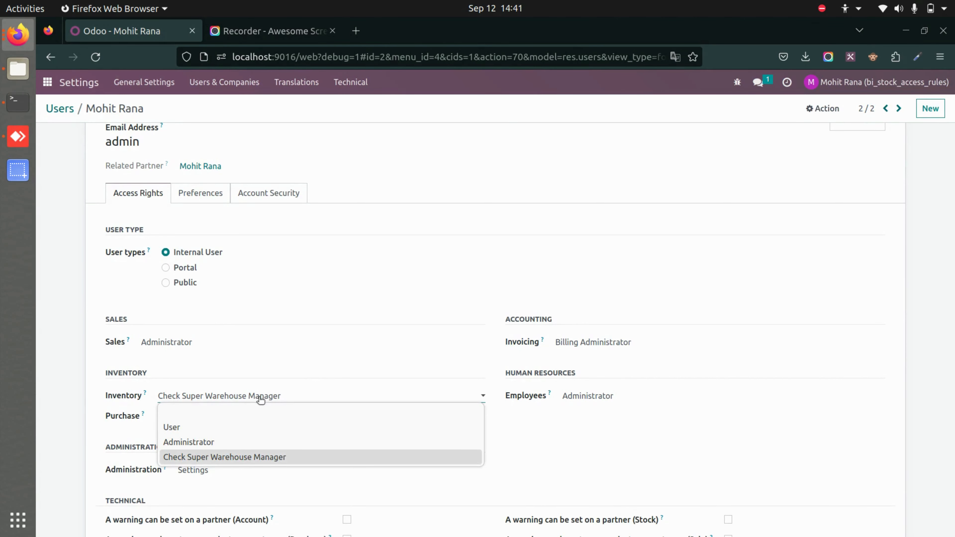
{"action": "left_click", "coordinate": [250, 458]}
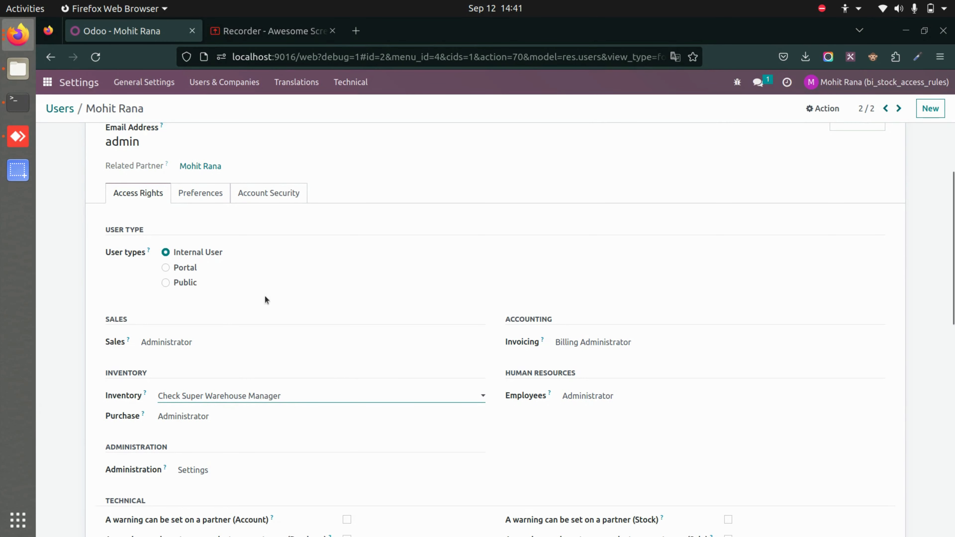
Review the selectable stock locations under Select Available Location in the admin user's preferences
{"action": "left_click", "coordinate": [203, 250]}
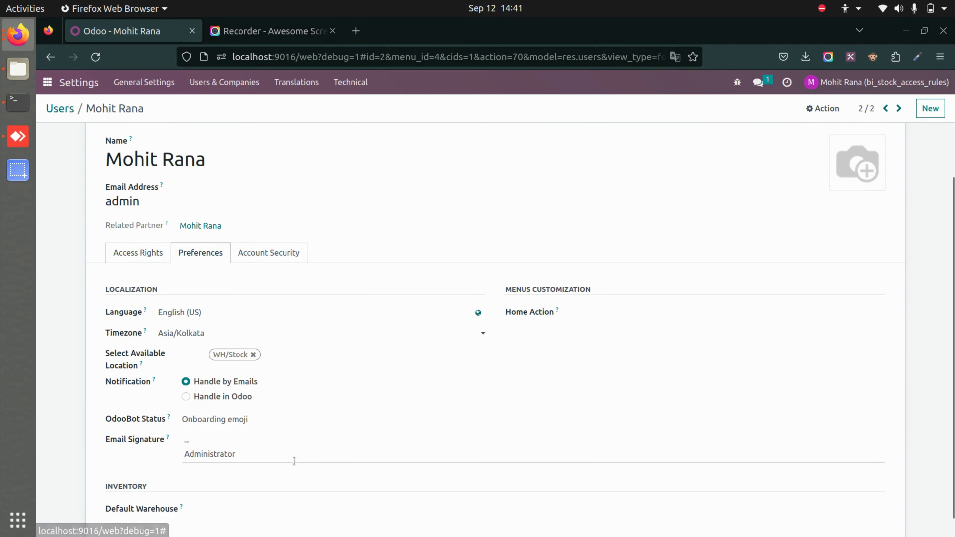
{"action": "left_click", "coordinate": [315, 335]}
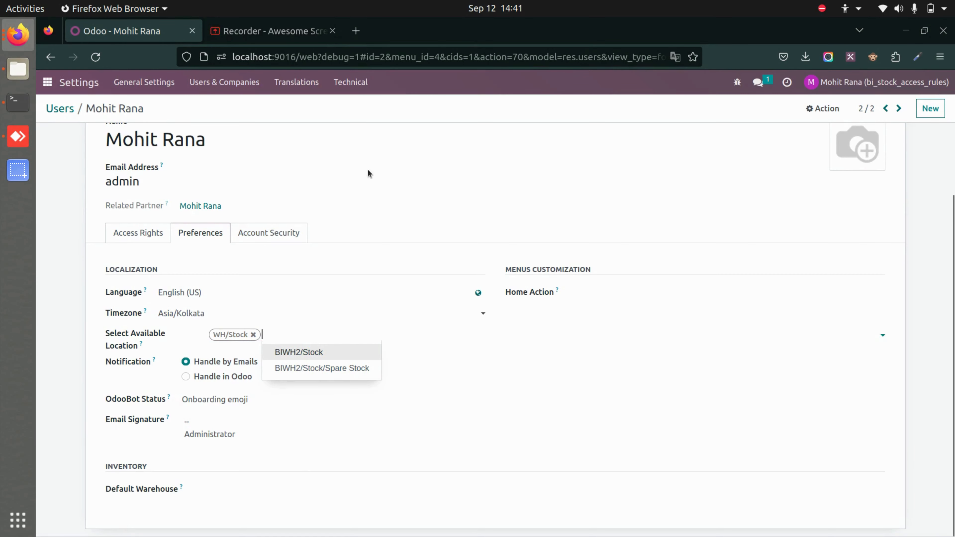
{"action": "left_click", "coordinate": [458, 107]}
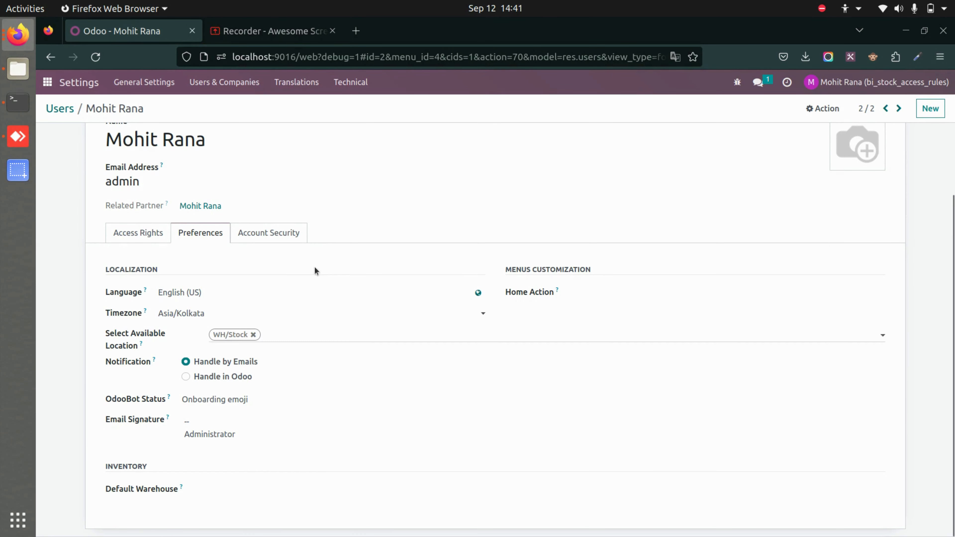
{"action": "scroll", "coordinate": [150, 294], "scroll_direction": "up", "scroll_amount": 3}
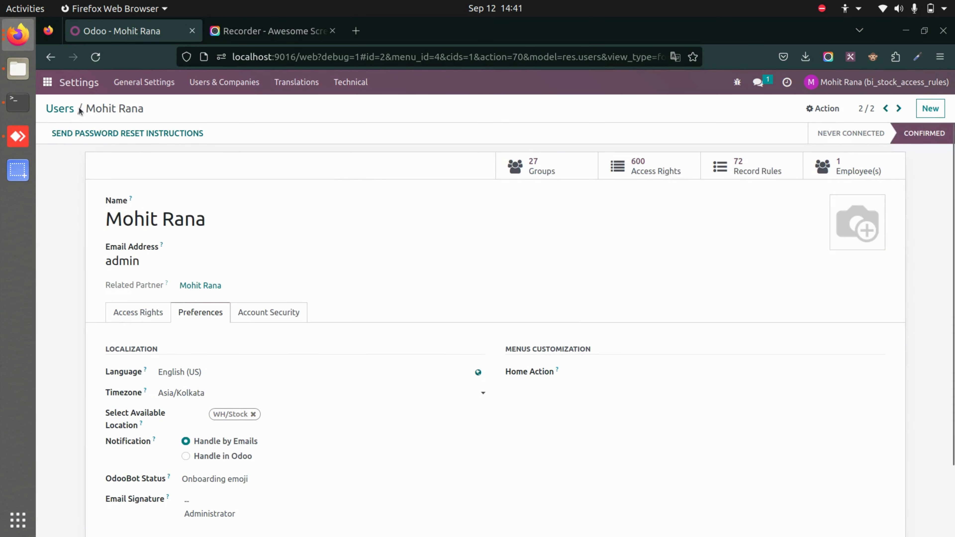
Open the demo user's record and review its Inventory access options, keeping Administrator selected
{"action": "left_click", "coordinate": [60, 109]}
{"action": "left_click", "coordinate": [196, 184]}
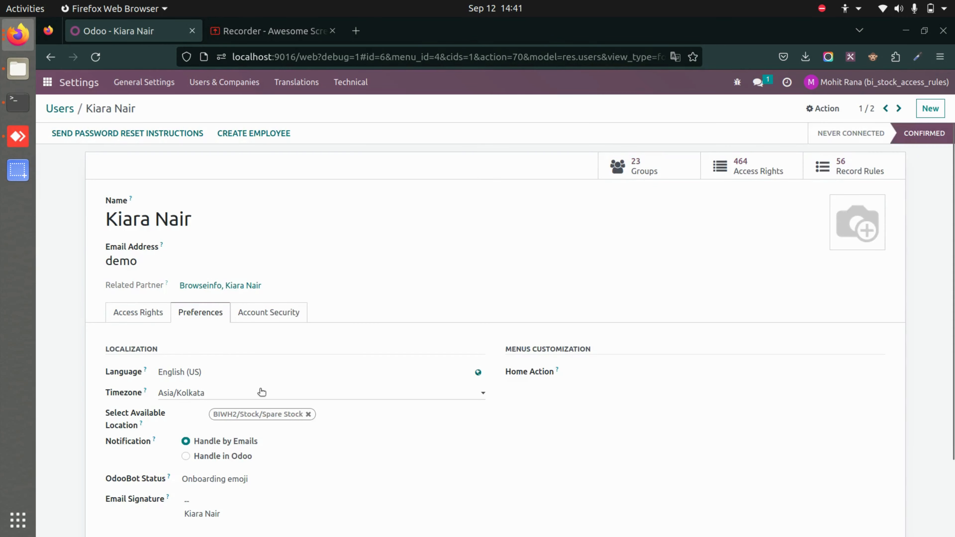
{"action": "scroll", "coordinate": [260, 392], "scroll_direction": "down", "scroll_amount": 2}
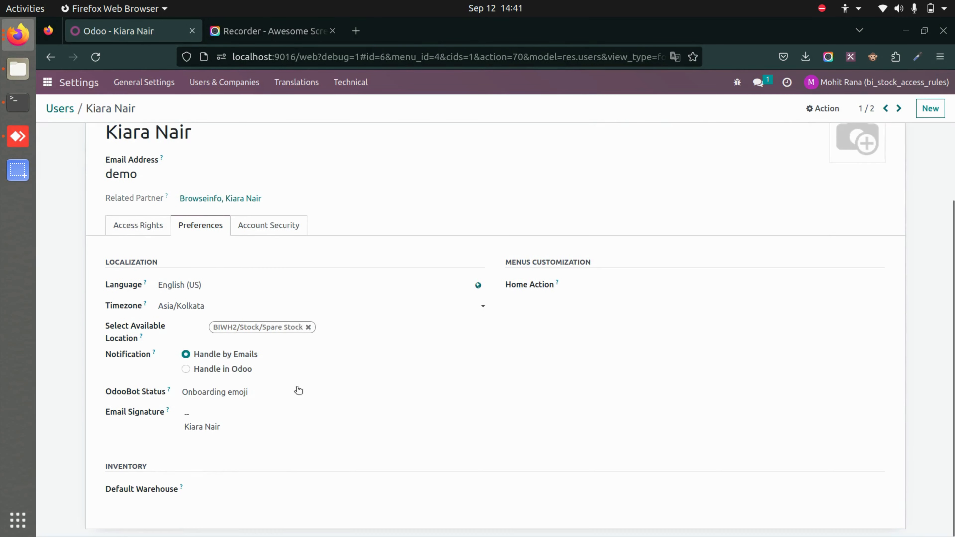
{"action": "left_click", "coordinate": [135, 225]}
{"action": "scroll", "coordinate": [211, 256], "scroll_direction": "down", "scroll_amount": 5}
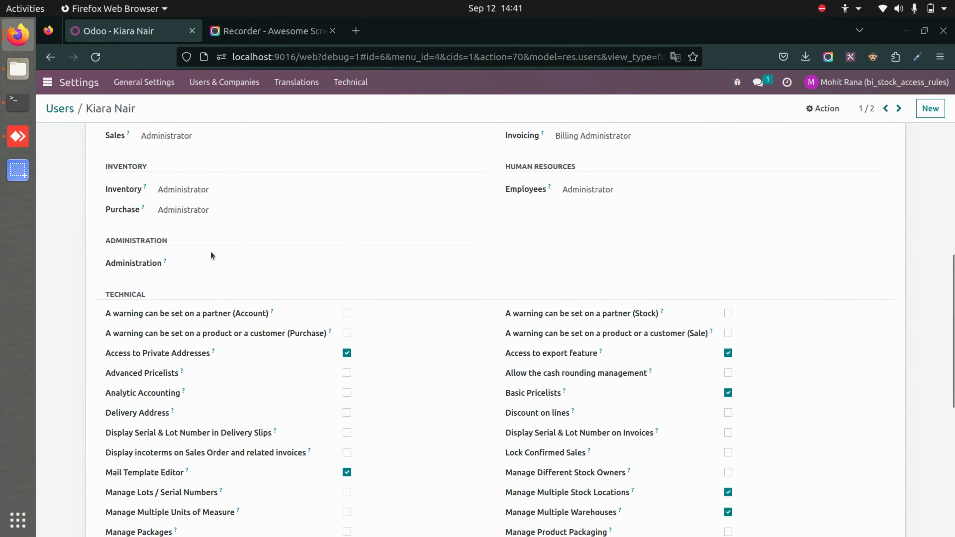
{"action": "left_click", "coordinate": [229, 191]}
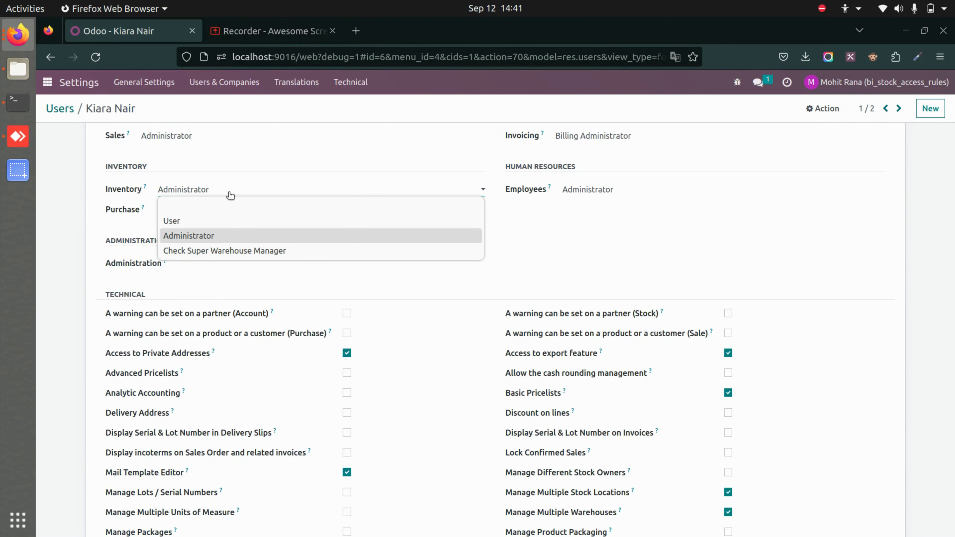
{"action": "left_click", "coordinate": [215, 238]}
Check which available stock location is assigned in the demo user's preferences
{"action": "scroll", "coordinate": [92, 220], "scroll_direction": "up", "scroll_amount": 5}
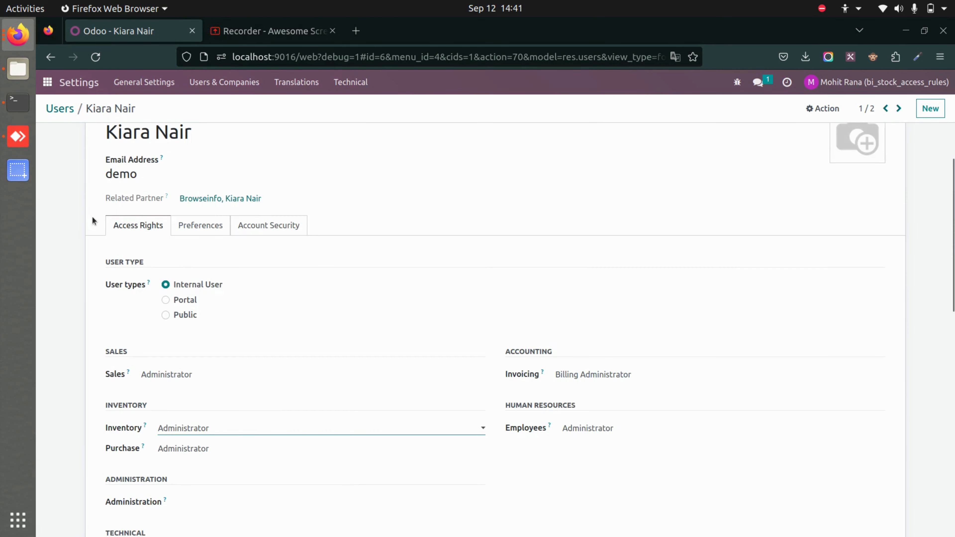
{"action": "left_click", "coordinate": [201, 225]}
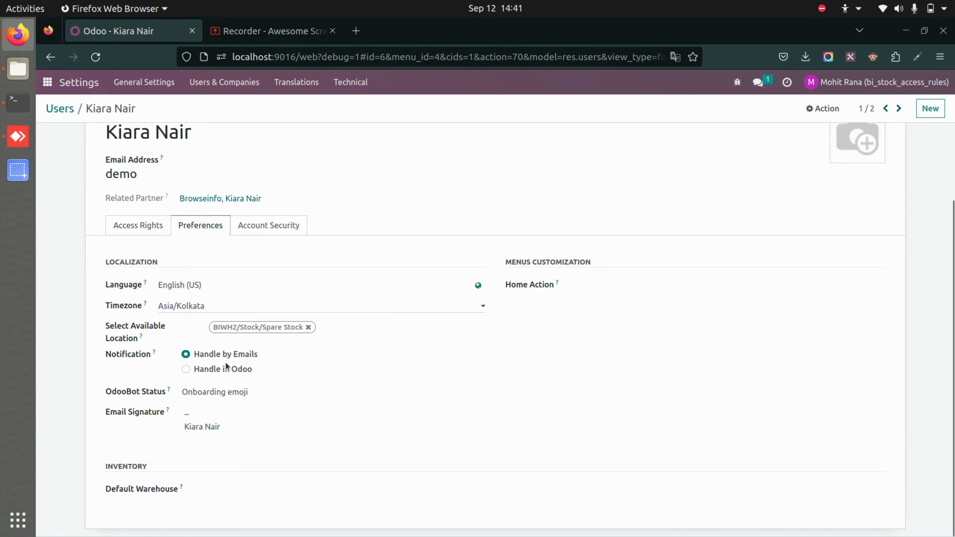
{"action": "scroll", "coordinate": [288, 201], "scroll_direction": "up", "scroll_amount": 3}
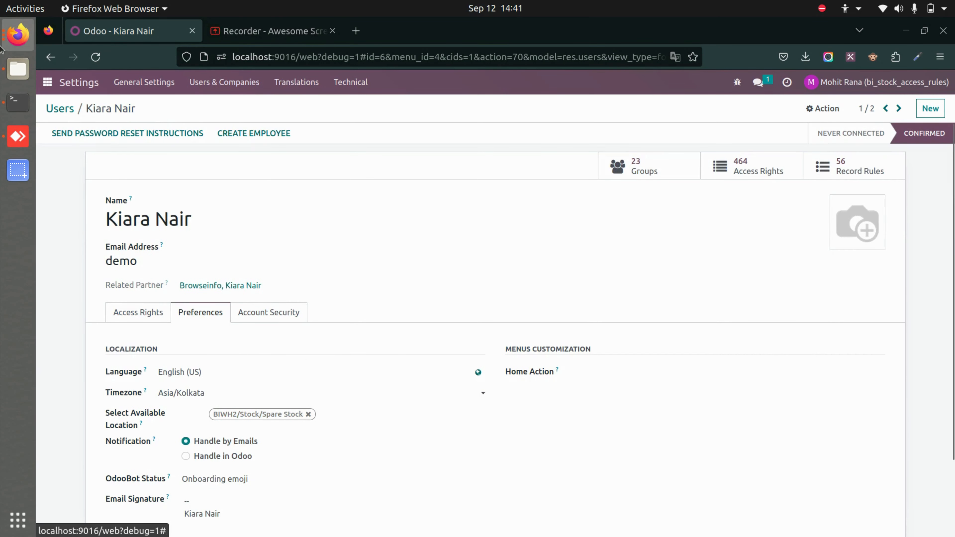
Open the BIWH2/Stock/Spare Stock location in the Inventory configuration and check its allowed users
{"action": "left_click", "coordinate": [48, 82]}
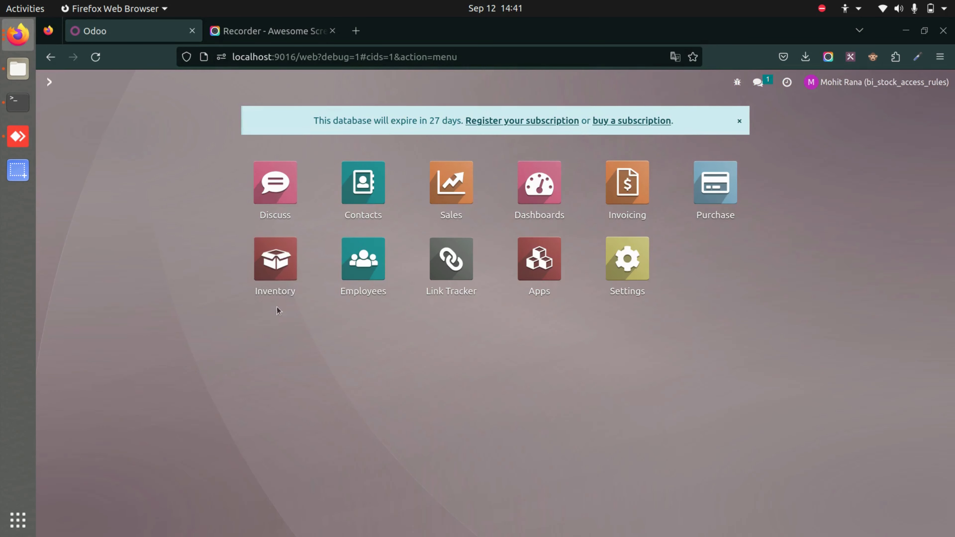
{"action": "left_click", "coordinate": [296, 289]}
{"action": "left_click", "coordinate": [369, 90]}
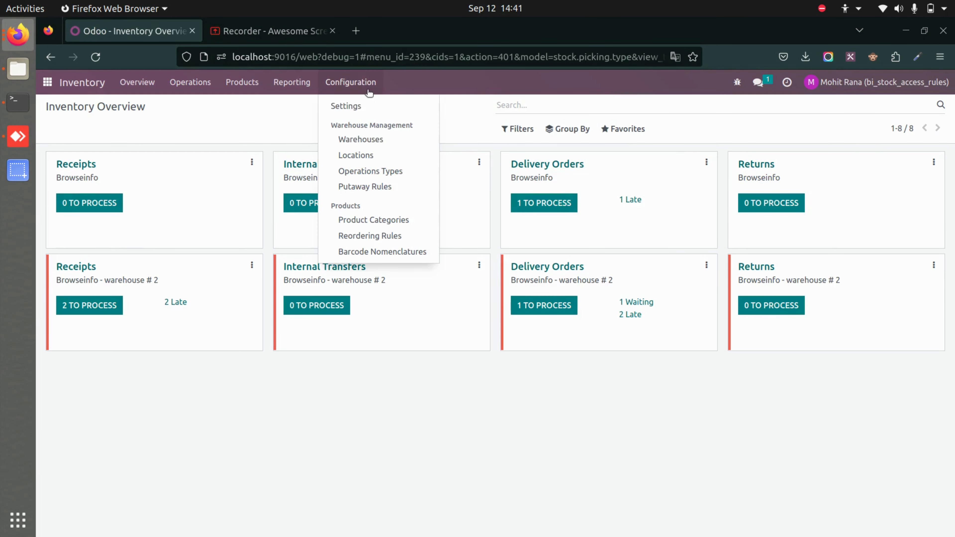
{"action": "left_click", "coordinate": [384, 157]}
{"action": "left_click", "coordinate": [205, 207]}
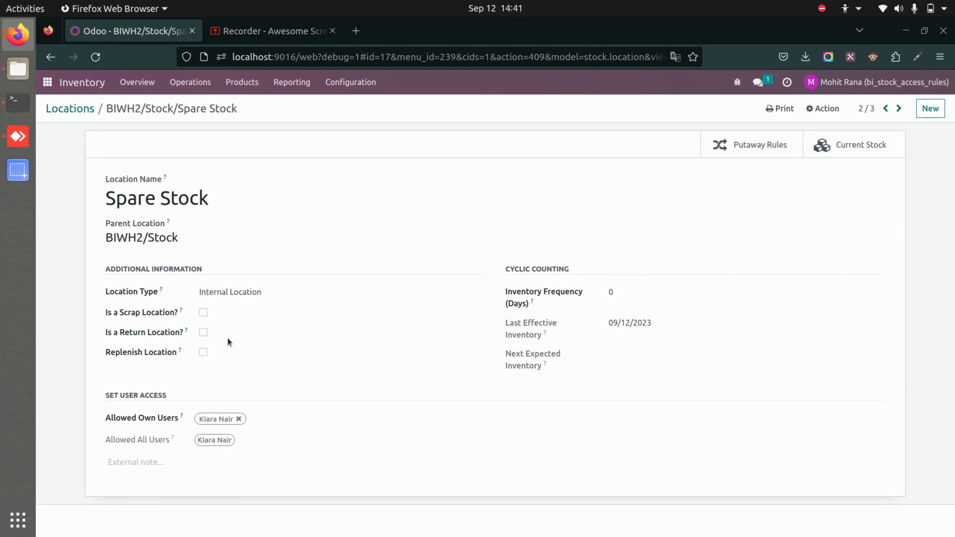
Open the WH/Stock location to check its allowed users, and return to the locations list
{"action": "left_click", "coordinate": [89, 112]}
{"action": "left_click", "coordinate": [143, 227]}
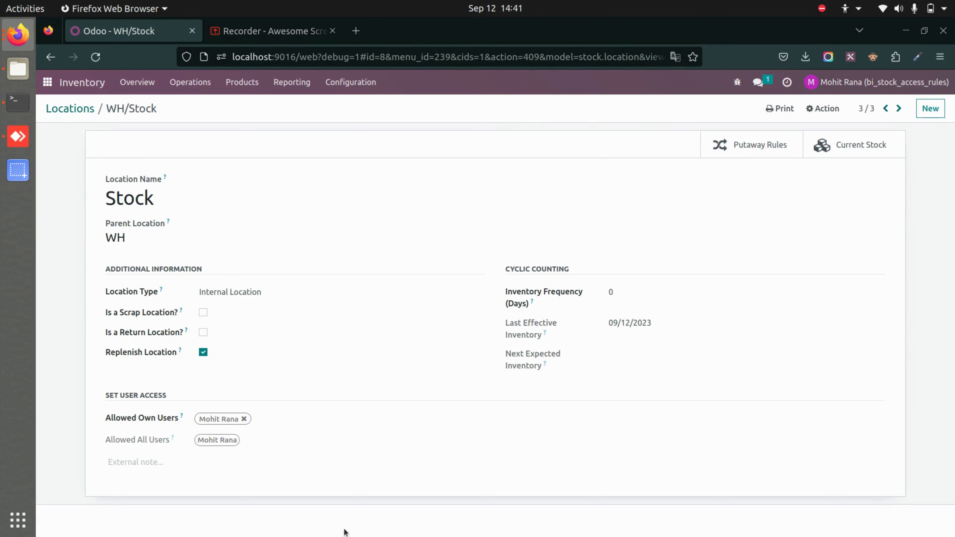
{"action": "left_click", "coordinate": [69, 109]}
Switch to the private browser window of the demo user and create a sales quotation with the first suggested customer
{"action": "left_click", "coordinate": [47, 82]}
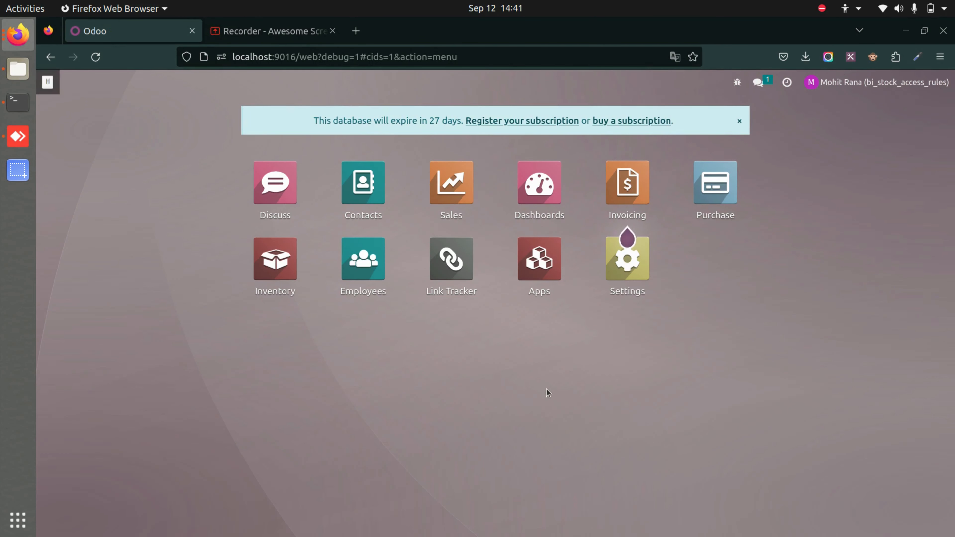
{"action": "key", "text": "alt+Tab"}
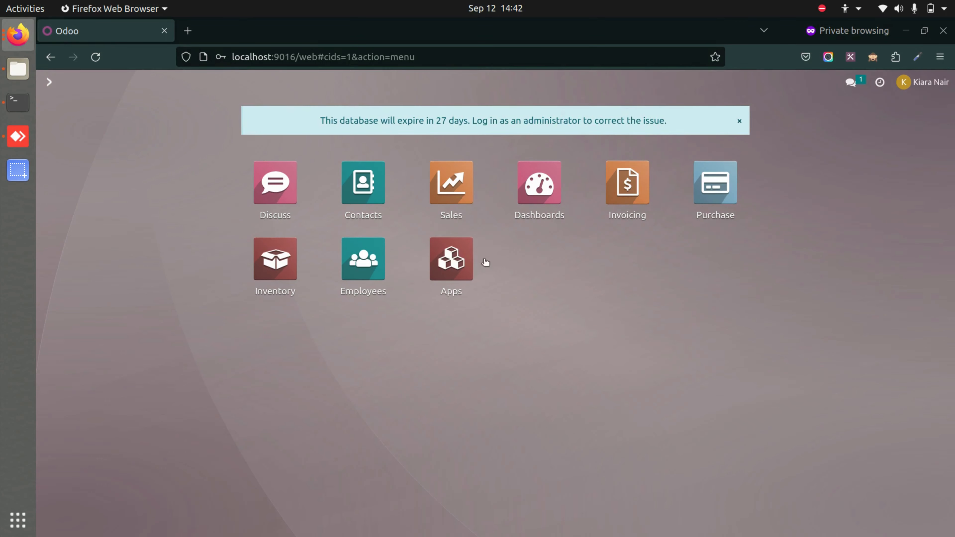
{"action": "left_click", "coordinate": [450, 183]}
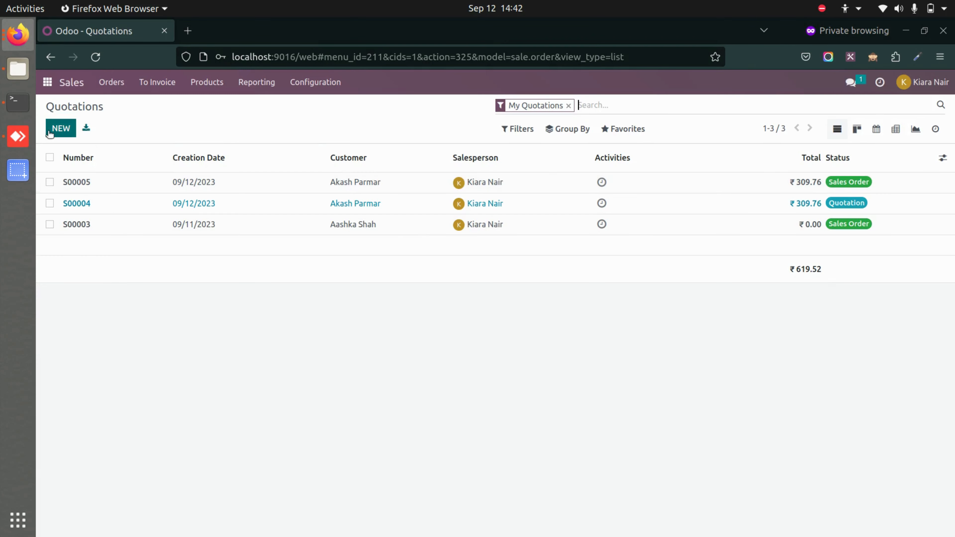
{"action": "left_click", "coordinate": [51, 132]}
{"action": "left_click", "coordinate": [254, 237]}
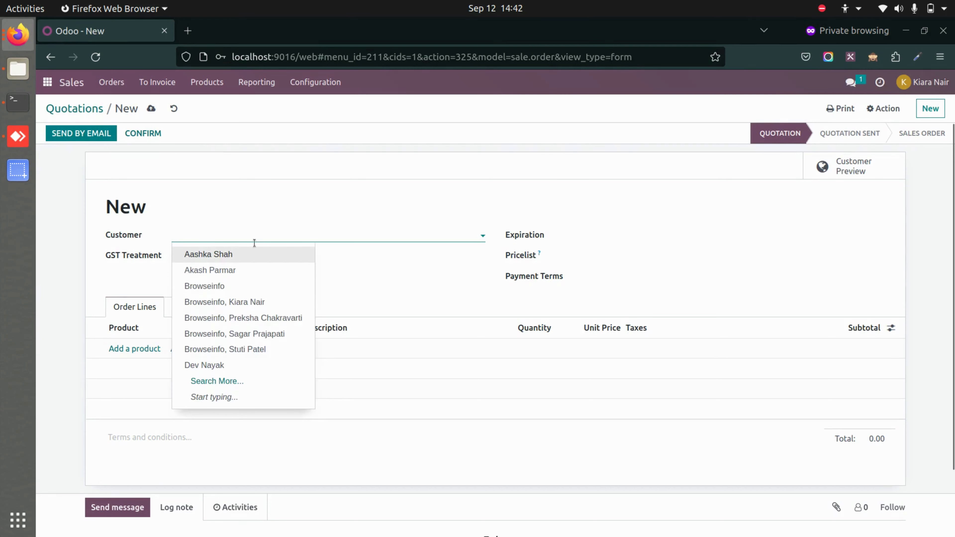
{"action": "left_click", "coordinate": [229, 254]}
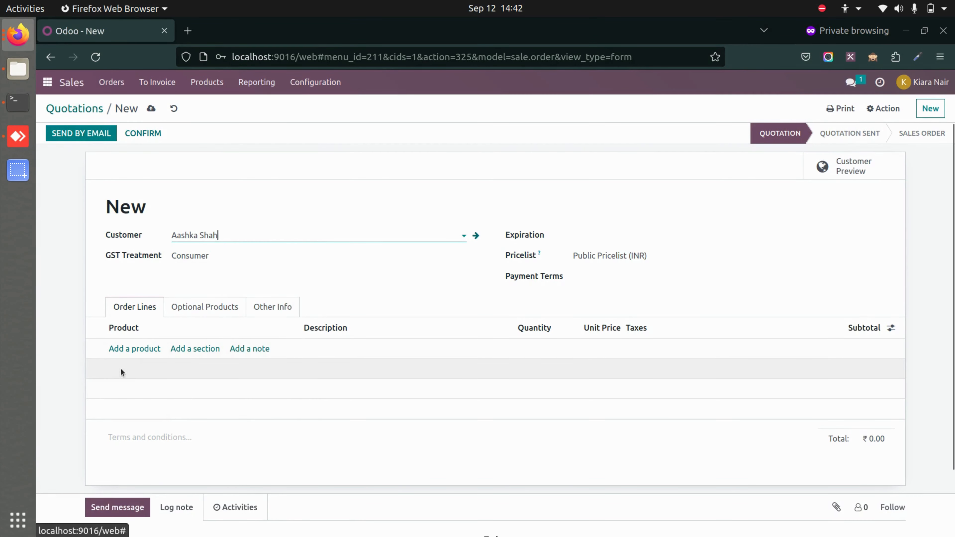
Add the product [FURN_6666] Acoustic Bloc Screens to the order lines and save the quotation
{"action": "left_click", "coordinate": [155, 350]}
{"action": "left_click", "coordinate": [251, 367]}
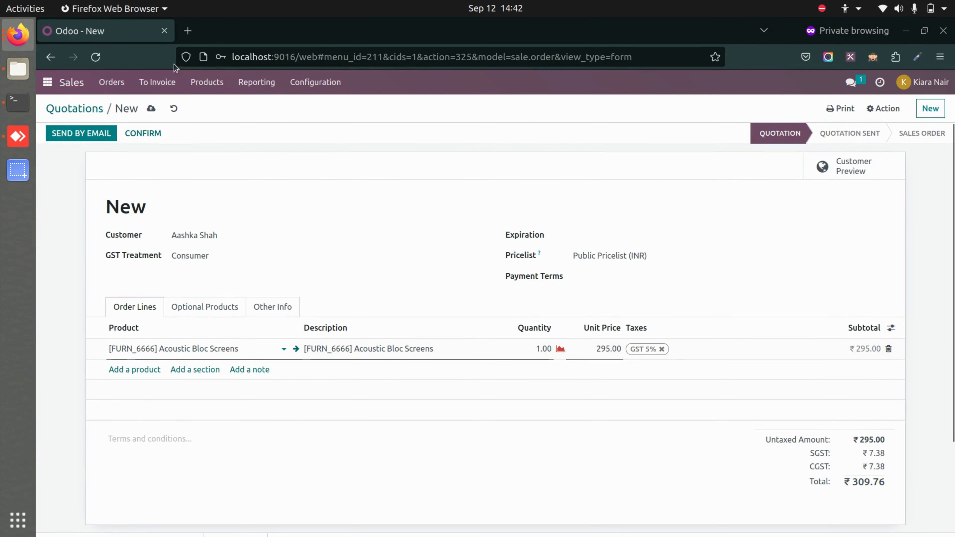
{"action": "left_click", "coordinate": [152, 110]}
Review the delivery warehouse options in the quotation's Other Info, keeping Browseinfo selected
{"action": "left_click", "coordinate": [272, 307]}
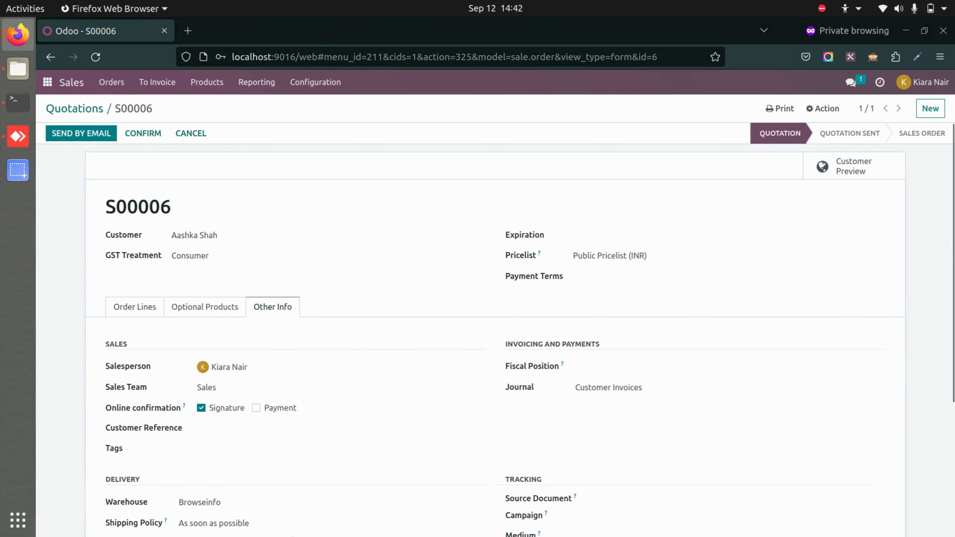
{"action": "scroll", "coordinate": [271, 308], "scroll_direction": "down", "scroll_amount": 5}
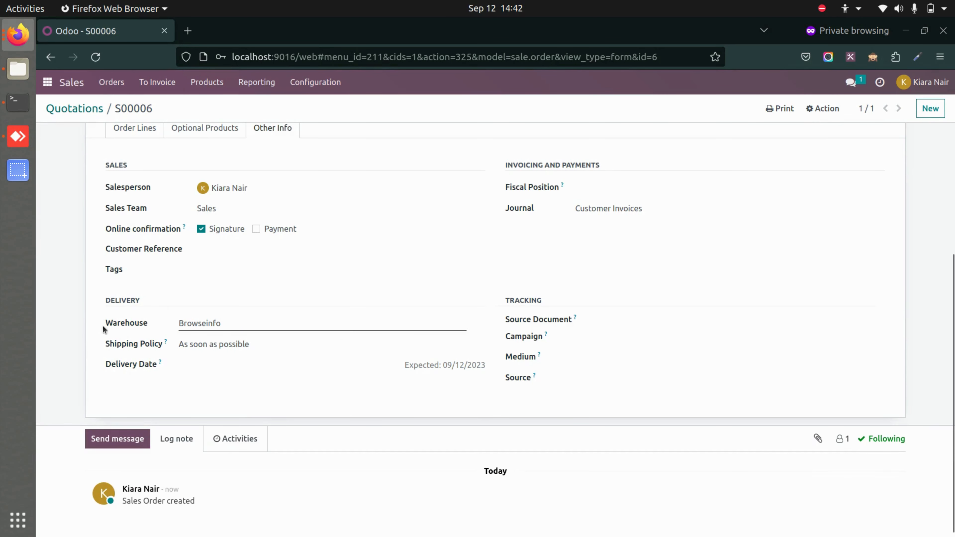
{"action": "left_click", "coordinate": [241, 319]}
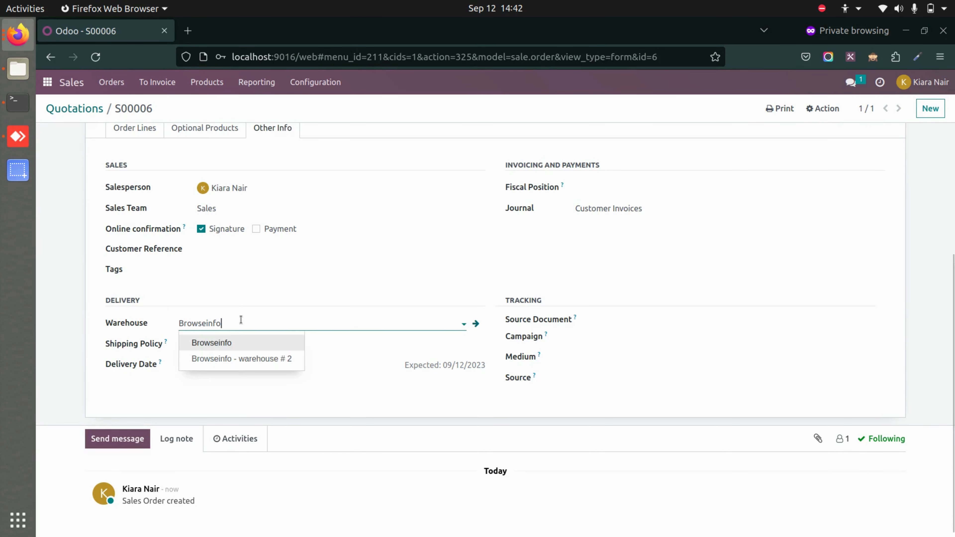
{"action": "left_click", "coordinate": [240, 319]}
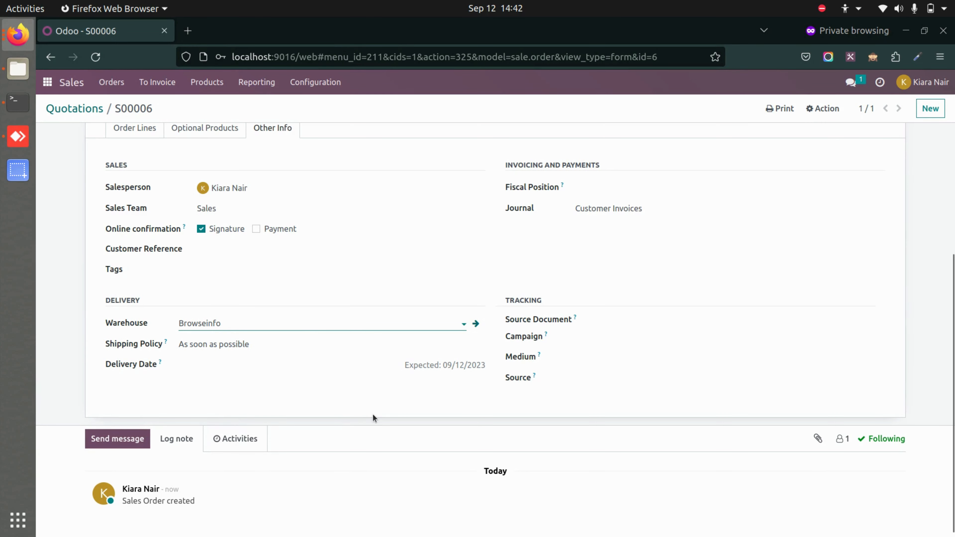
{"action": "scroll", "coordinate": [374, 418], "scroll_direction": "up", "scroll_amount": 5}
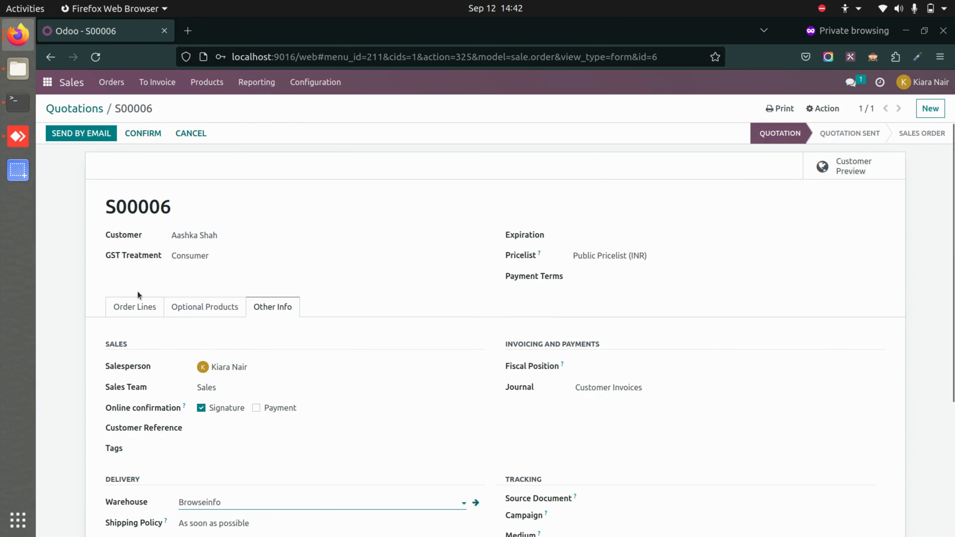
Try to confirm the quotation with the Browseinfo warehouse and examine which access rule applies
{"action": "left_click", "coordinate": [149, 134]}
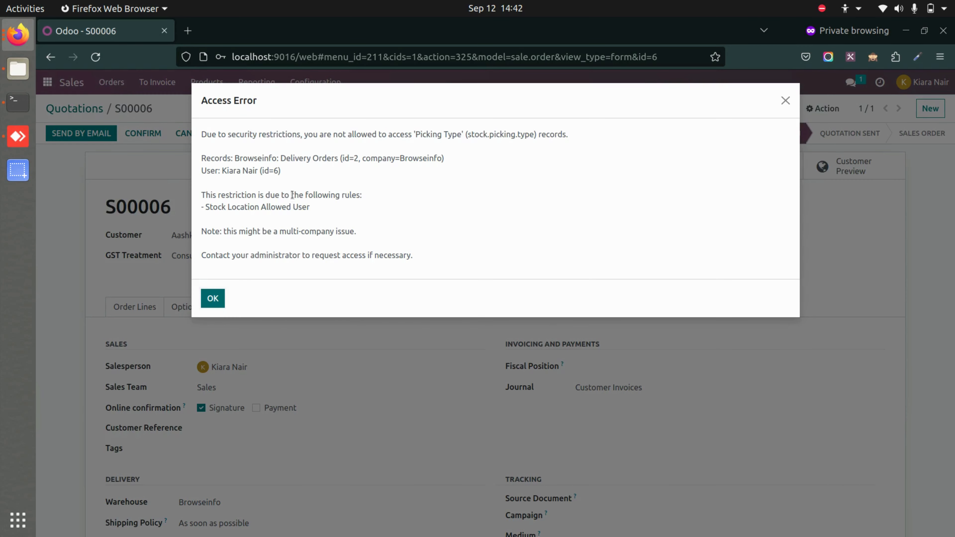
{"action": "left_click_drag", "start_coordinate": [319, 209], "coordinate": [192, 203]}
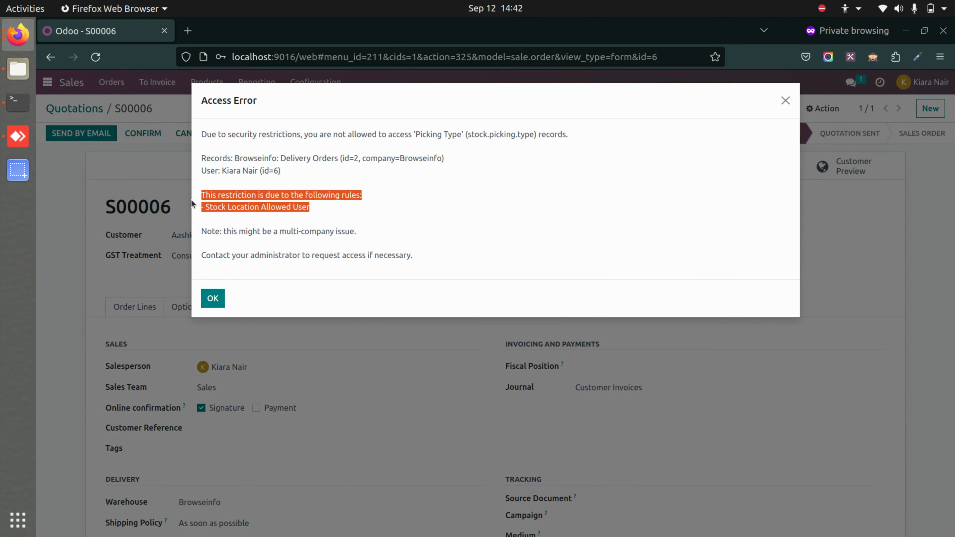
{"action": "left_click", "coordinate": [341, 220]}
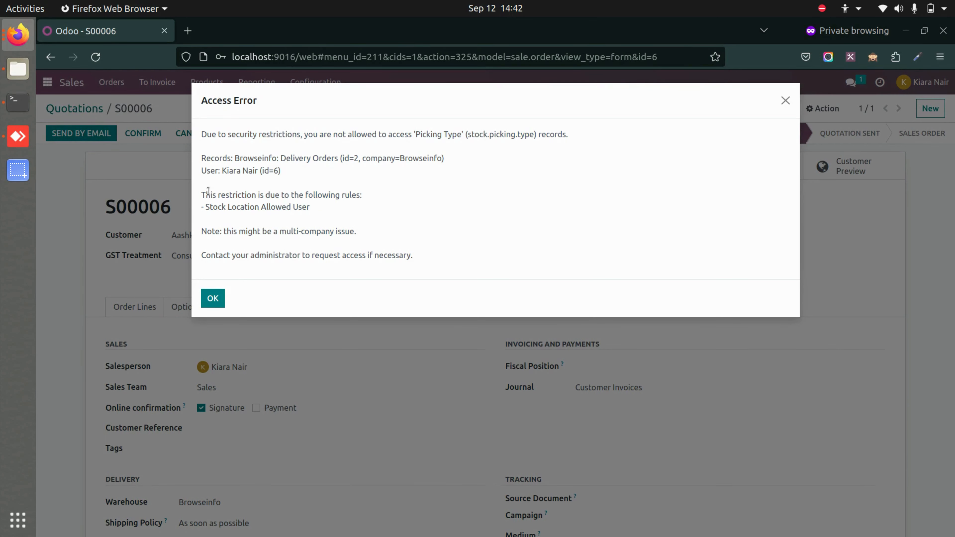
Highlight the restriction rule in the access error, dismiss it and set the quotation's delivery warehouse to Browseinfo - warehouse # 2
{"action": "triple_click", "coordinate": [244, 214]}
{"action": "left_click", "coordinate": [383, 263]}
{"action": "left_click", "coordinate": [213, 298]}
{"action": "scroll", "coordinate": [248, 376], "scroll_direction": "down", "scroll_amount": 3}
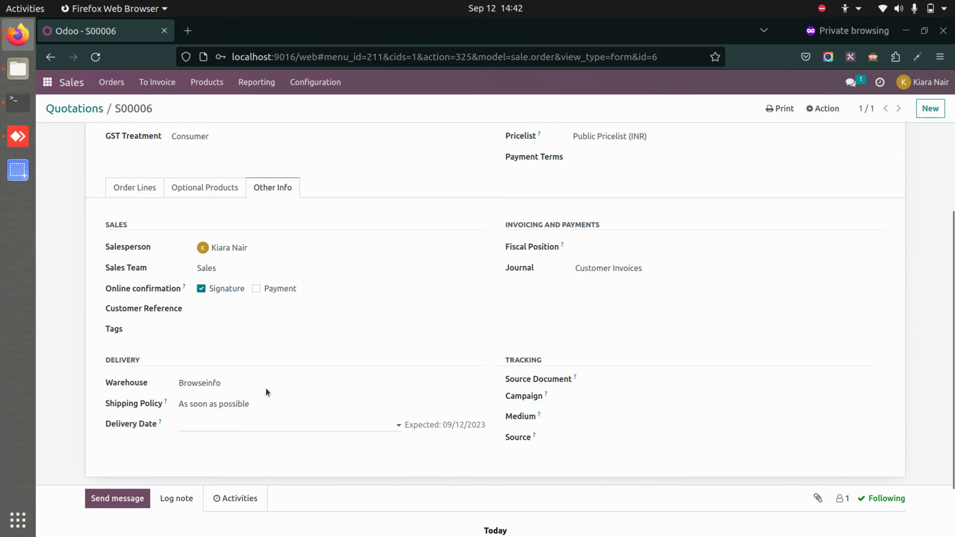
{"action": "left_click", "coordinate": [250, 386]}
{"action": "left_click", "coordinate": [255, 423]}
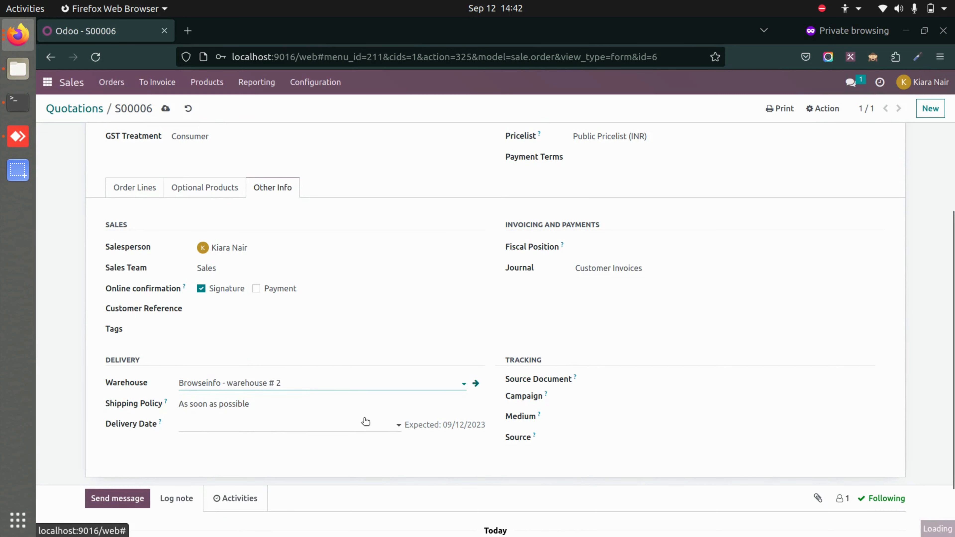
Save the quotation with its changed warehouse, return to its order lines and confirm it
{"action": "scroll", "coordinate": [366, 422], "scroll_direction": "up", "scroll_amount": 3}
{"action": "left_click", "coordinate": [165, 109]}
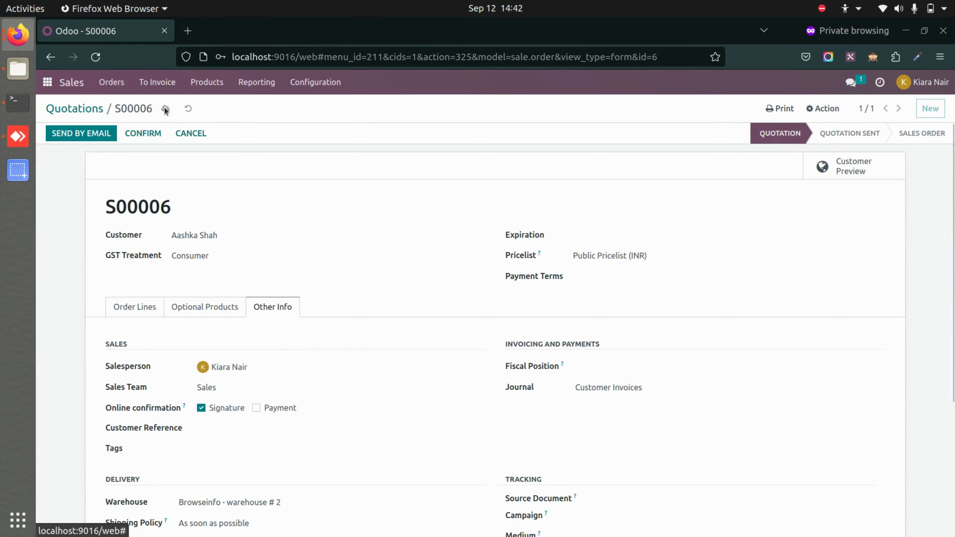
{"action": "left_click", "coordinate": [134, 307]}
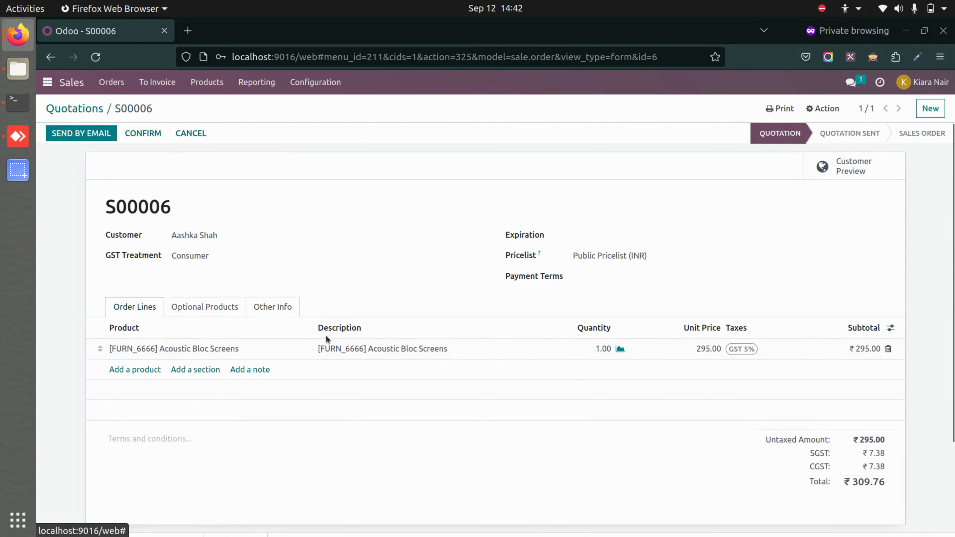
{"action": "left_click", "coordinate": [142, 135]}
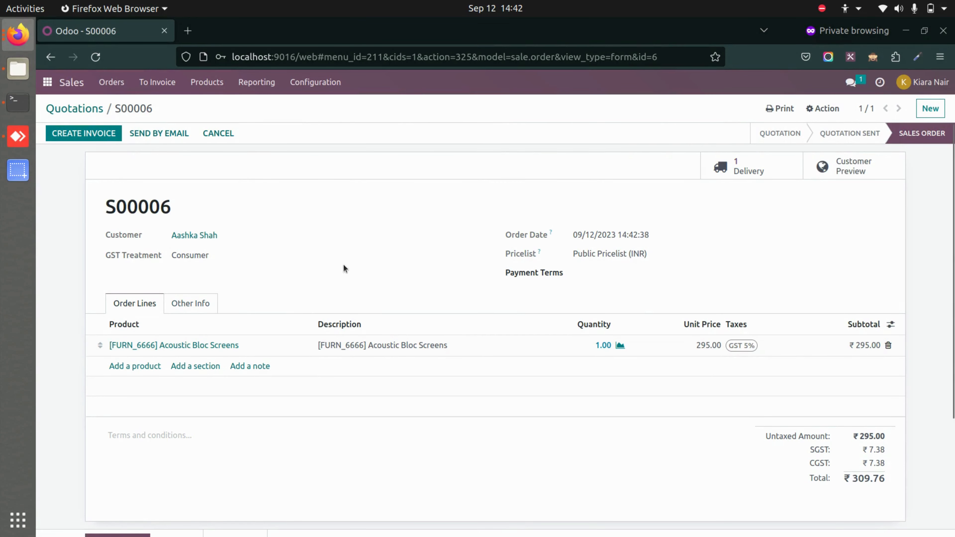
Start a new request for quotation in Purchase as the demo user, review its Deliver To options and return to the apps overview
{"action": "left_click", "coordinate": [47, 83]}
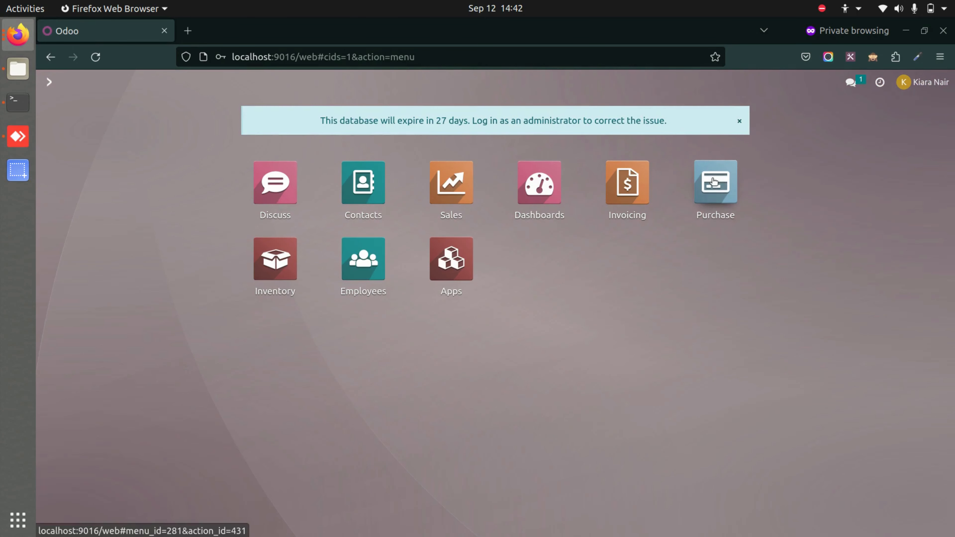
{"action": "left_click", "coordinate": [715, 183]}
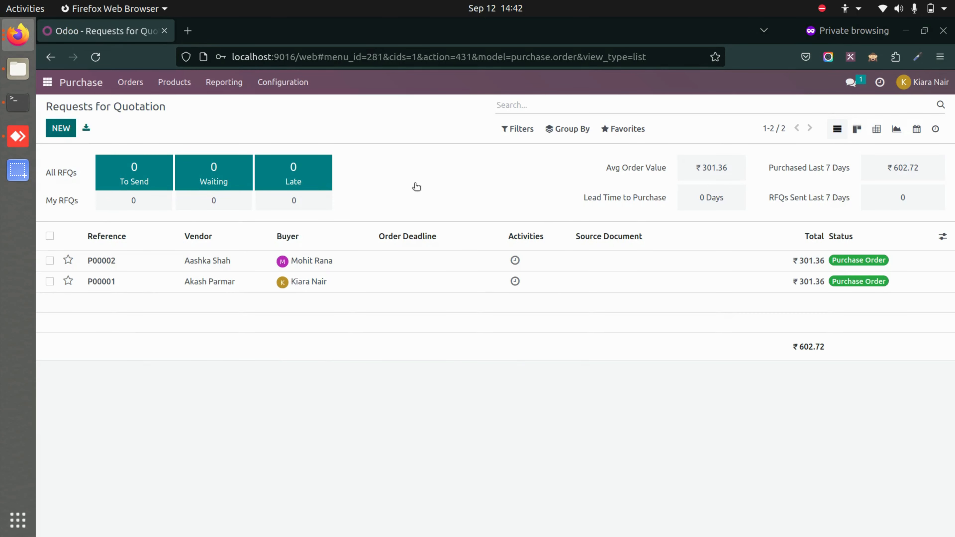
{"action": "left_click", "coordinate": [751, 281]}
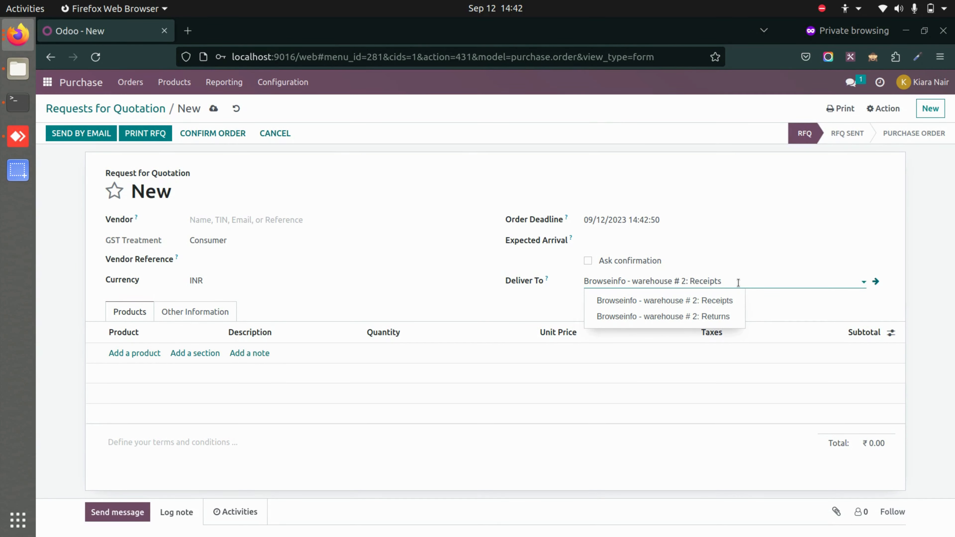
{"action": "key", "text": "Escape"}
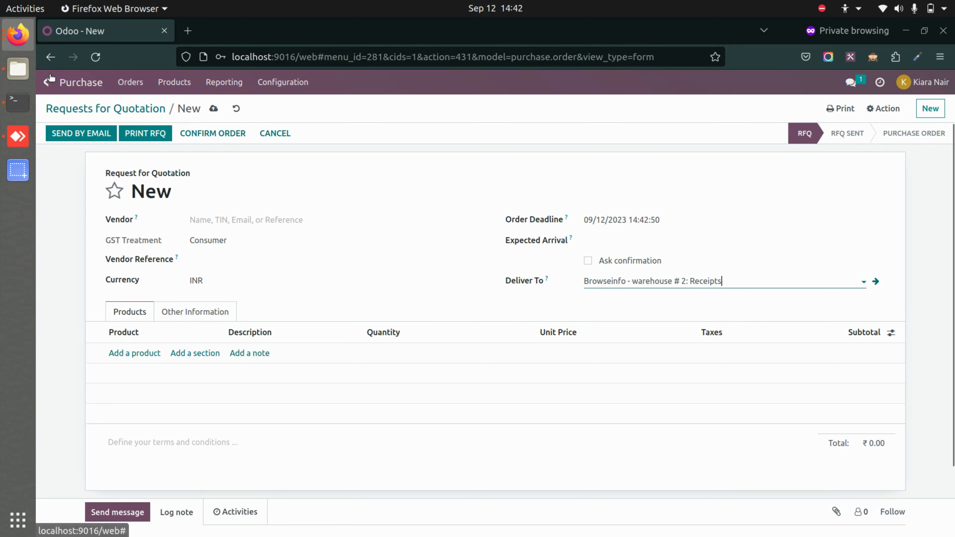
{"action": "left_click", "coordinate": [47, 82]}
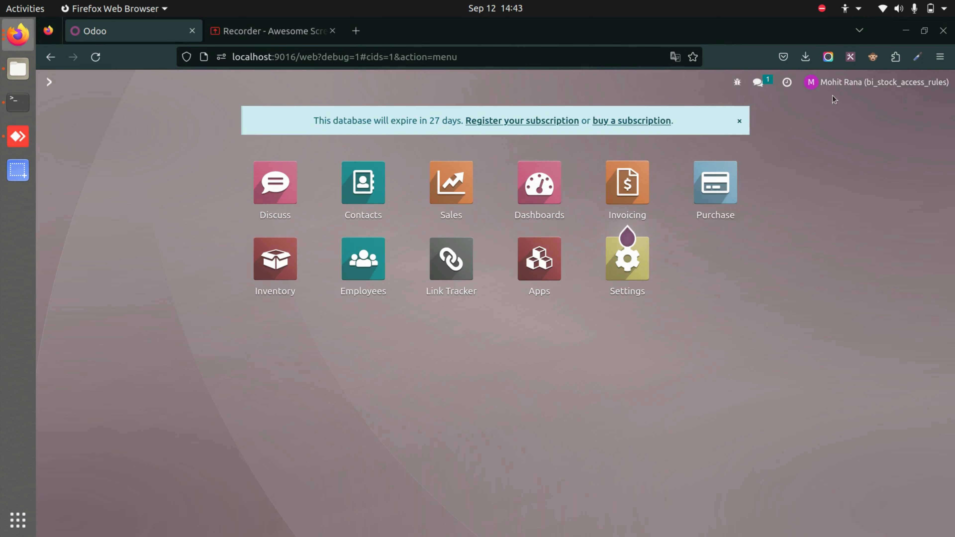
Start a new request for quotation in Purchase as the administrator and review its Deliver To options, keeping Browseinfo: Receipts
{"action": "left_click", "coordinate": [713, 186]}
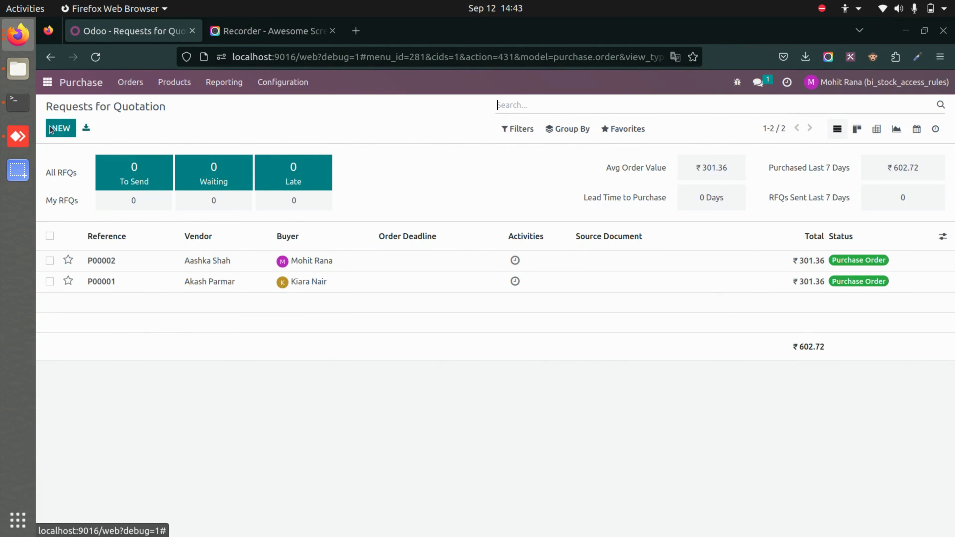
{"action": "left_click", "coordinate": [58, 131]}
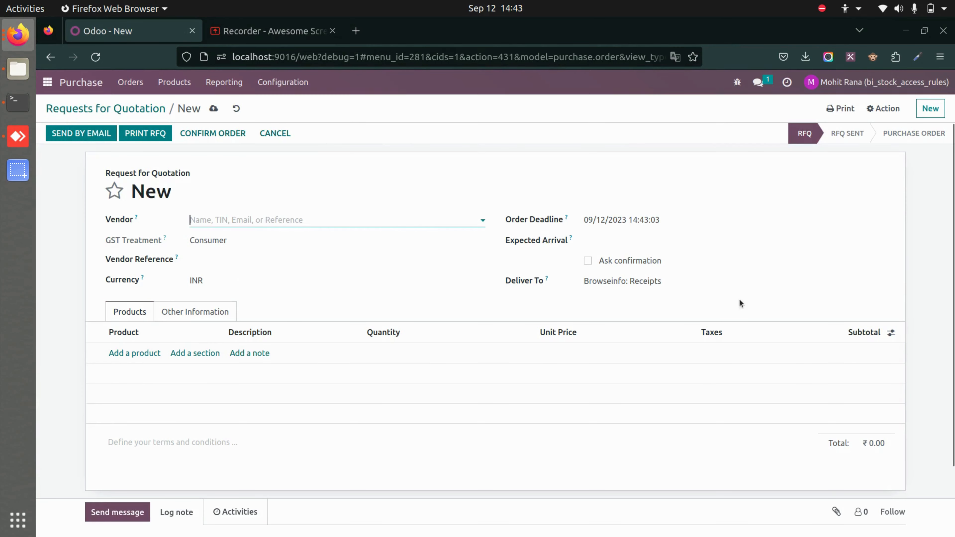
{"action": "left_click", "coordinate": [685, 281]}
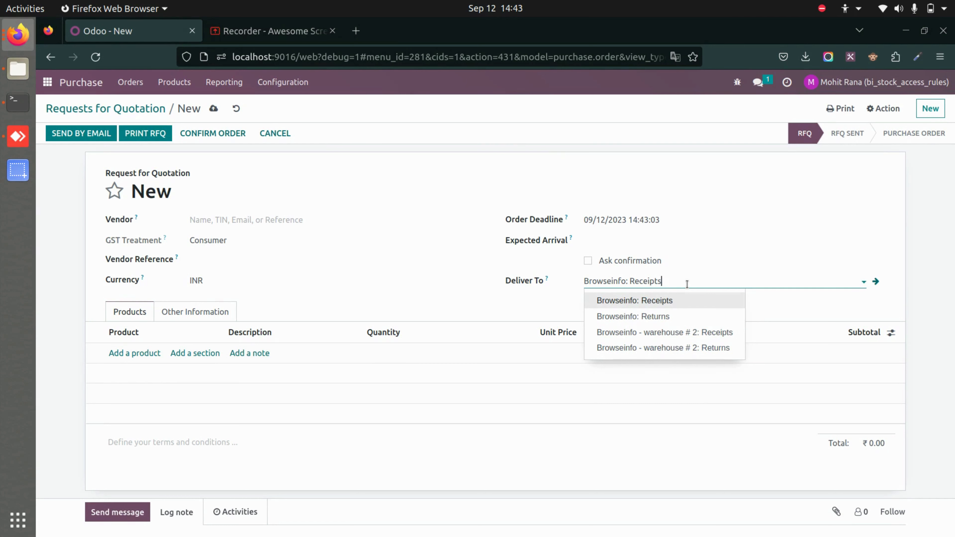
{"action": "left_click", "coordinate": [433, 120]}
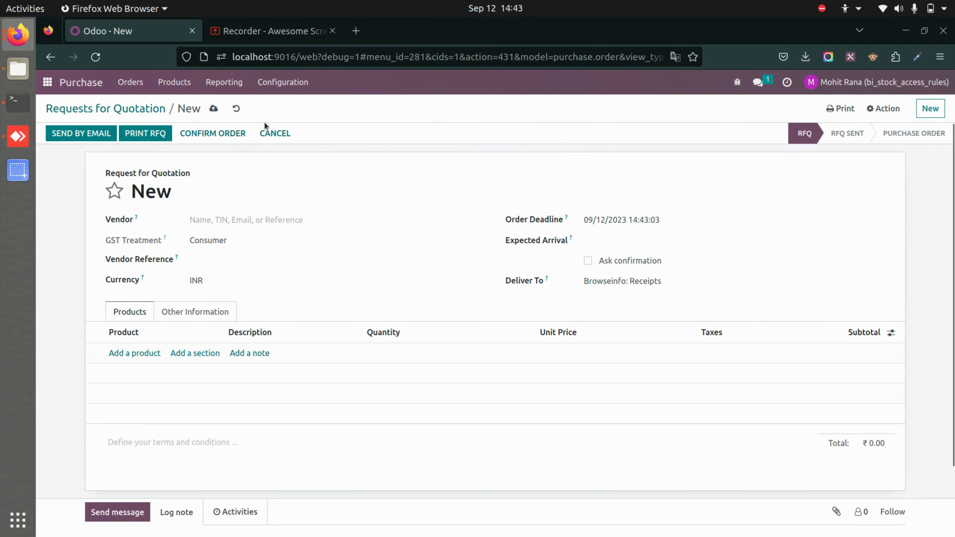